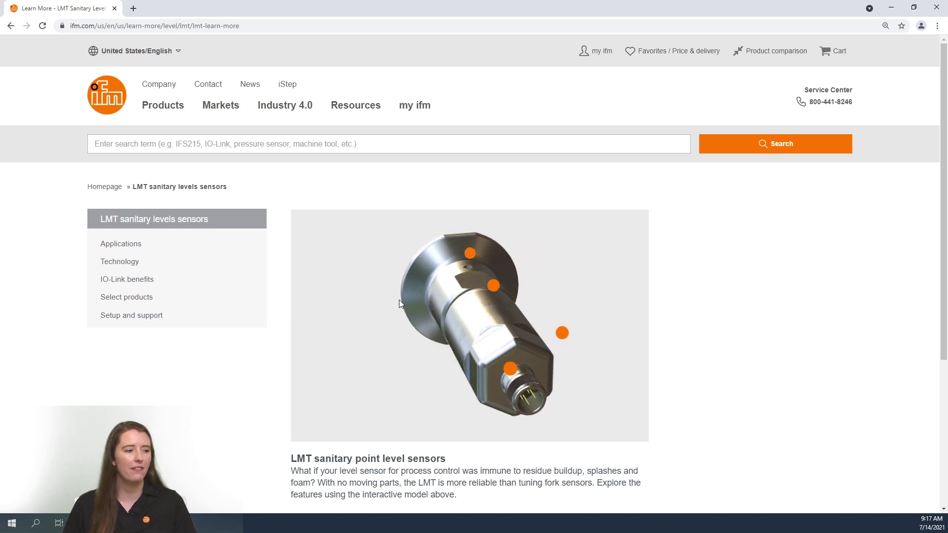
Go to Setup and support, then the LMT Installation guidelines page.
{"action": "left_click", "coordinate": [154, 319]}
{"action": "left_click", "coordinate": [148, 339]}
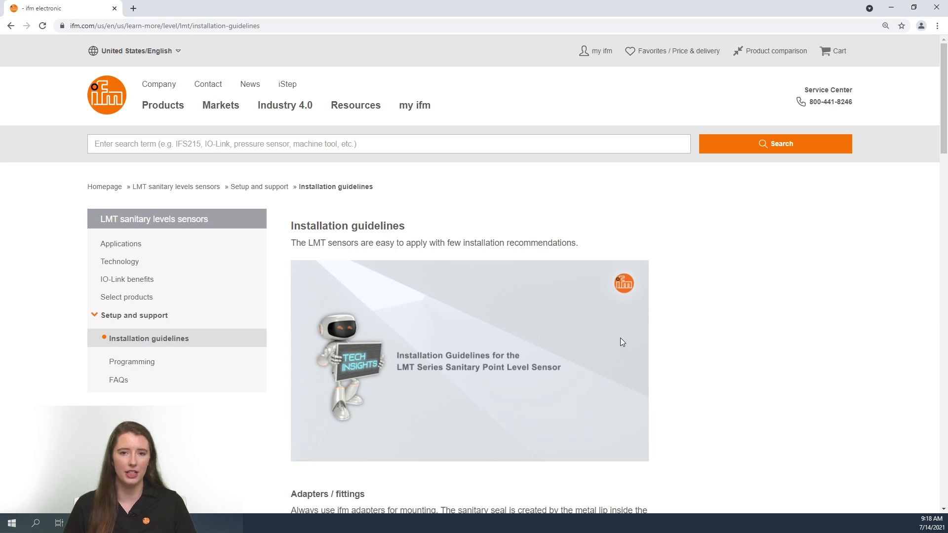
{"action": "scroll", "coordinate": [621, 341], "scroll_direction": "down", "scroll_amount": 1}
{"action": "scroll", "coordinate": [621, 341], "scroll_direction": "down", "scroll_amount": 2}
{"action": "scroll", "coordinate": [621, 342], "scroll_direction": "down", "scroll_amount": 1}
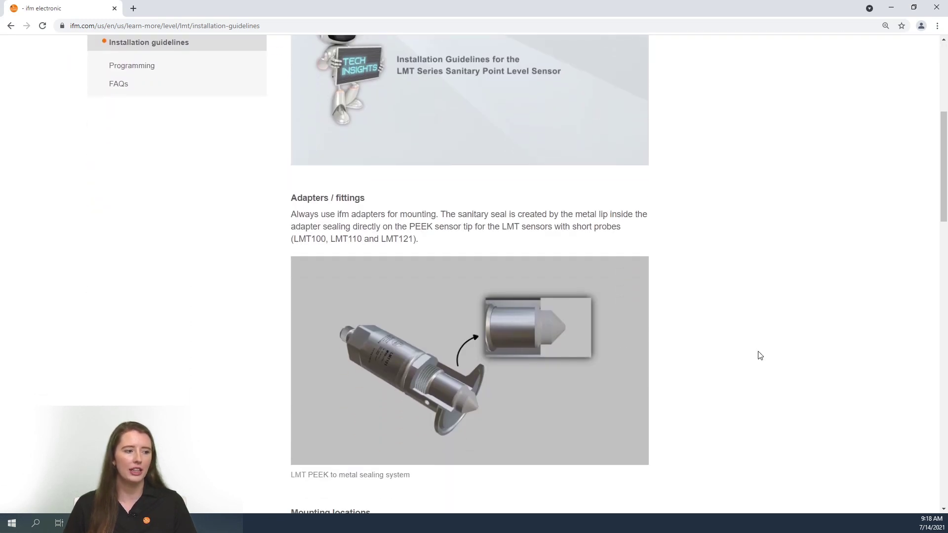
{"action": "scroll", "coordinate": [744, 348], "scroll_direction": "down", "scroll_amount": 1}
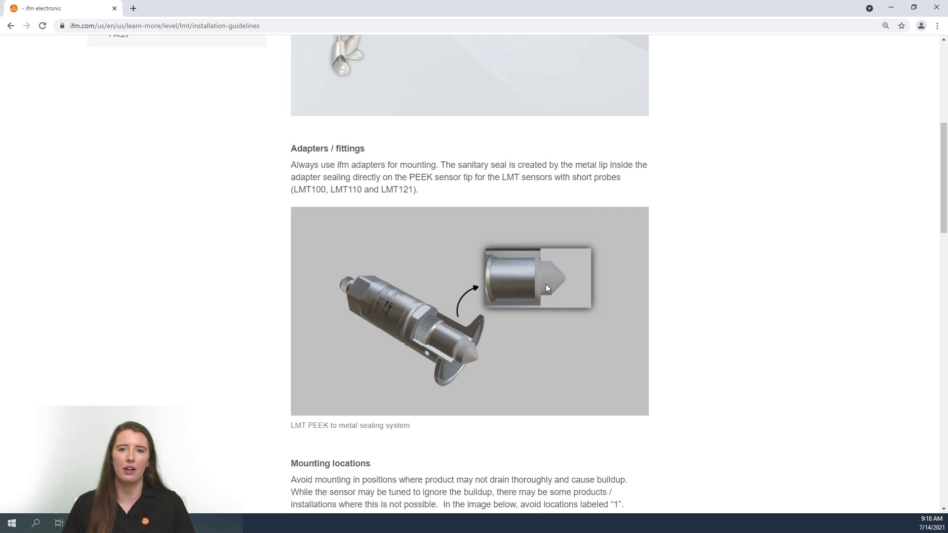
{"action": "scroll", "coordinate": [764, 340], "scroll_direction": "down", "scroll_amount": 5}
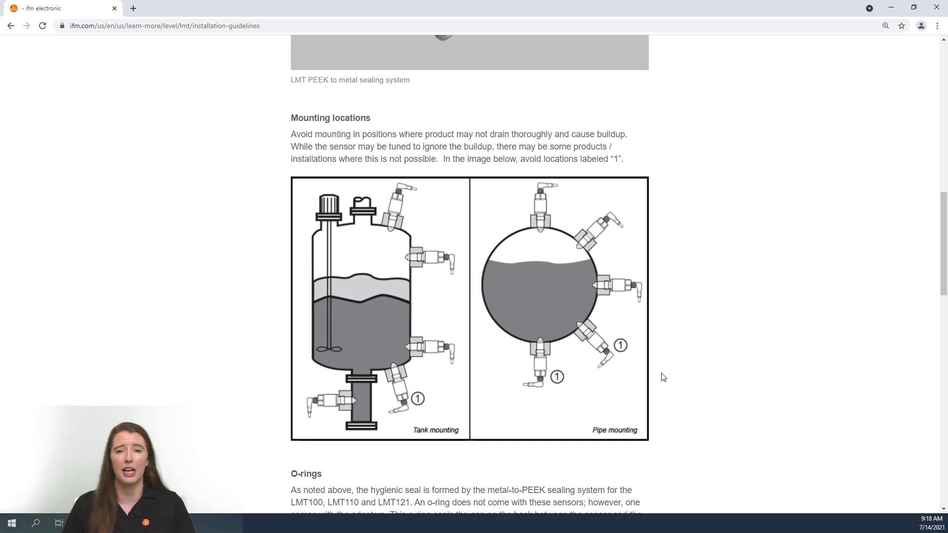
{"action": "scroll", "coordinate": [663, 377], "scroll_direction": "down", "scroll_amount": 1}
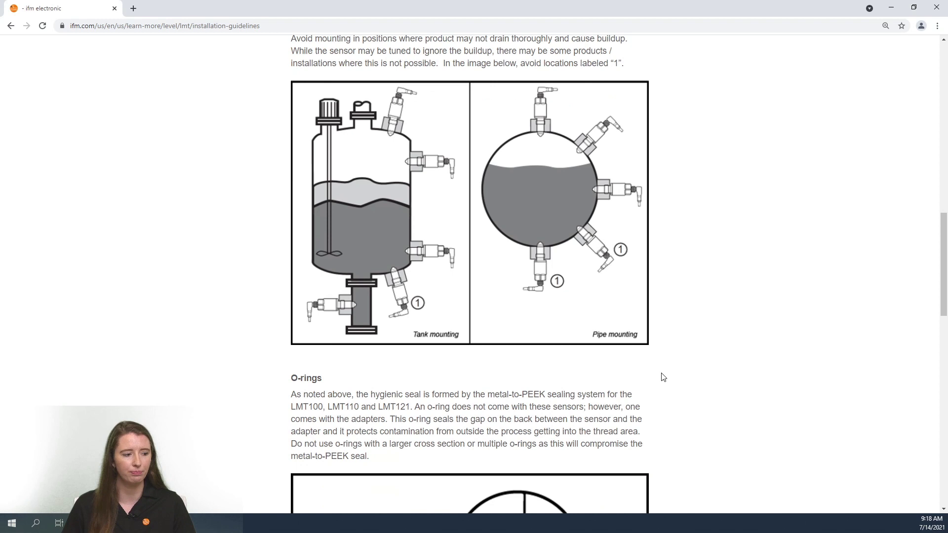
{"action": "scroll", "coordinate": [663, 377], "scroll_direction": "down", "scroll_amount": 2}
{"action": "scroll", "coordinate": [663, 378], "scroll_direction": "down", "scroll_amount": 2}
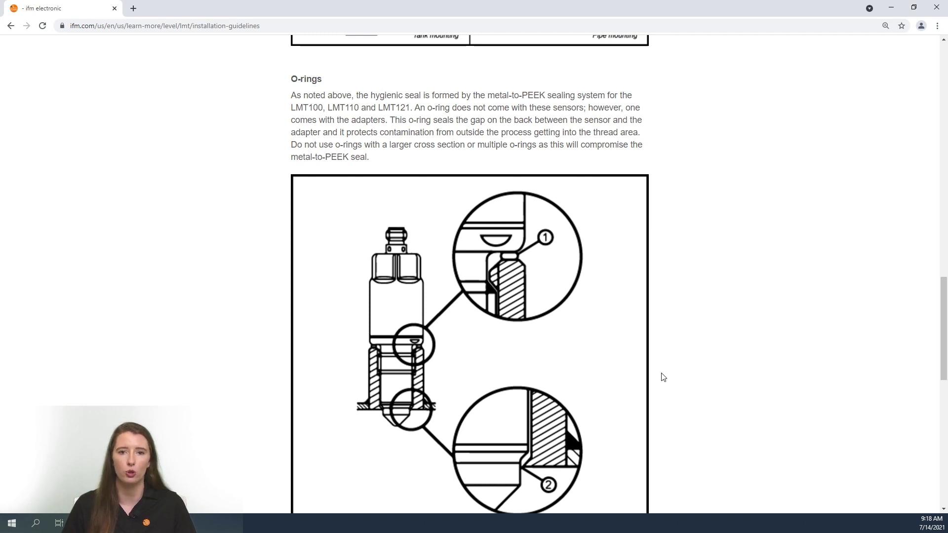
{"action": "scroll", "coordinate": [663, 378], "scroll_direction": "down", "scroll_amount": 1}
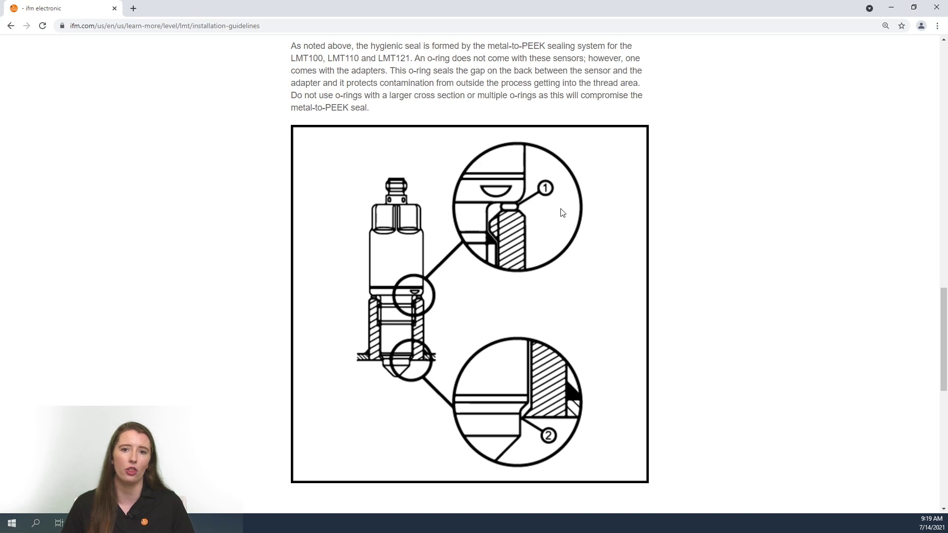
{"action": "scroll", "coordinate": [753, 333], "scroll_direction": "down", "scroll_amount": 5}
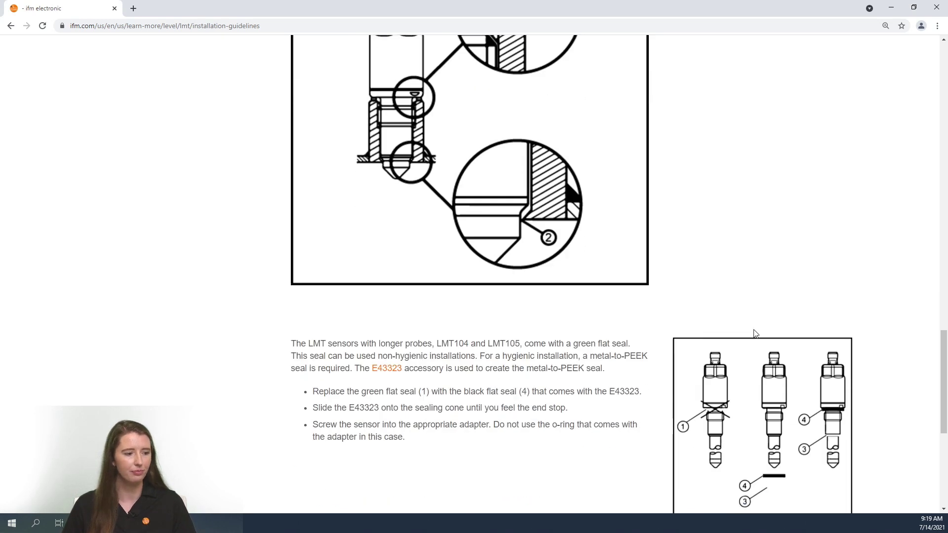
{"action": "scroll", "coordinate": [753, 333], "scroll_direction": "down", "scroll_amount": 1}
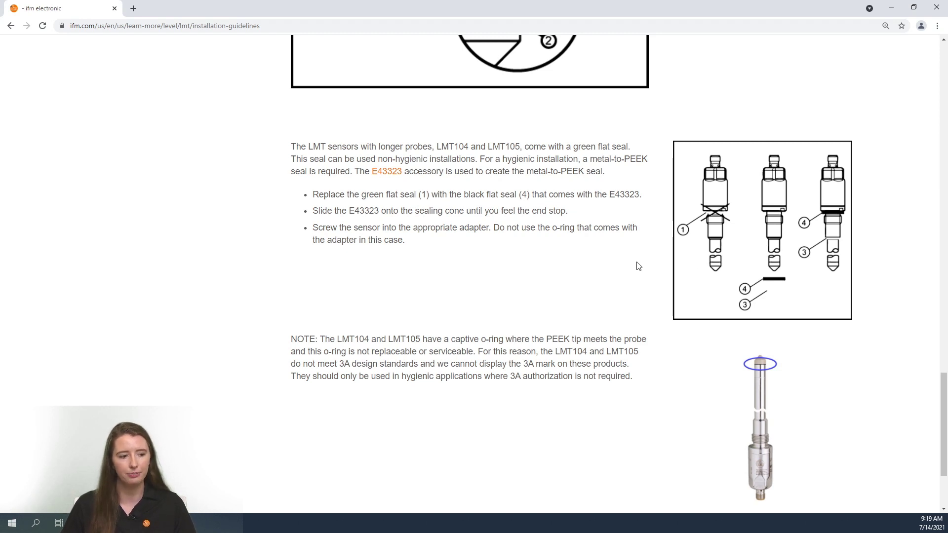
{"action": "scroll", "coordinate": [637, 267], "scroll_direction": "down", "scroll_amount": 2}
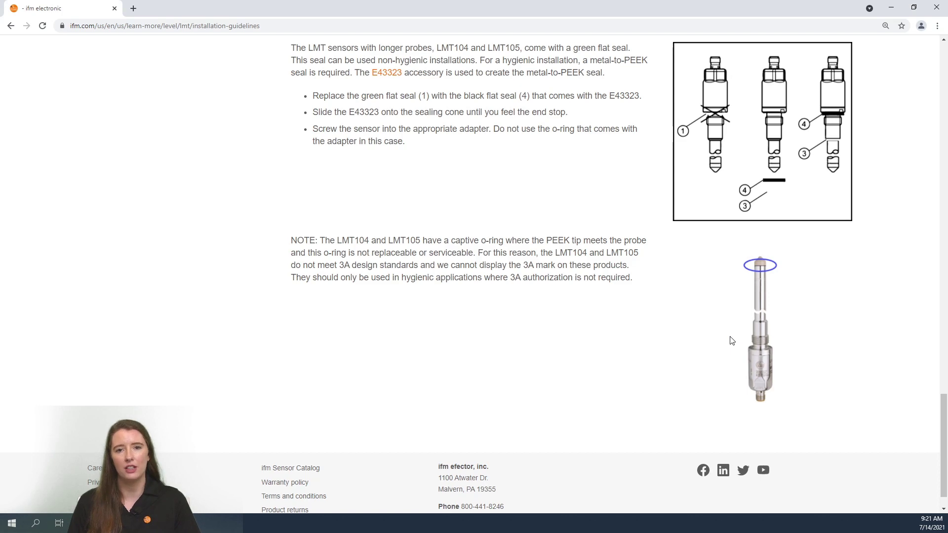
{"action": "scroll", "coordinate": [730, 341], "scroll_direction": "up", "scroll_amount": 1}
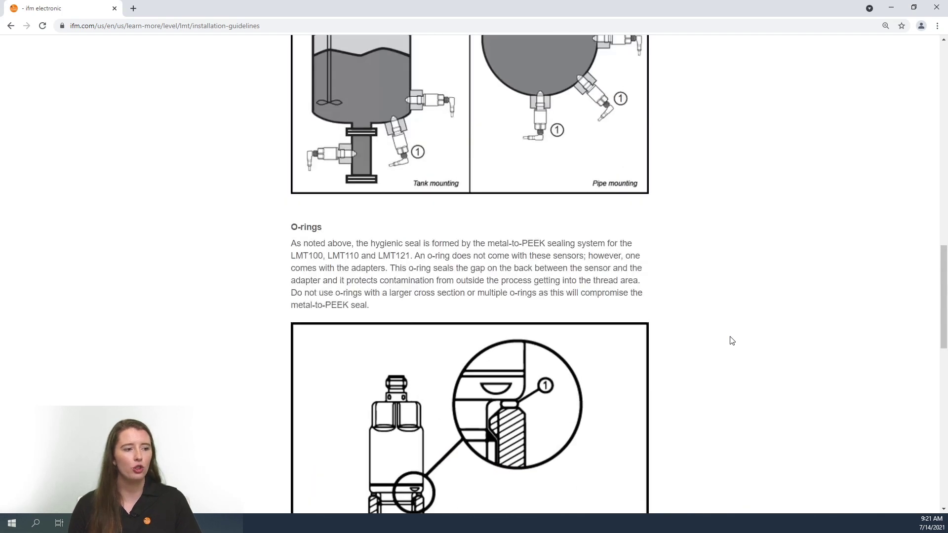
{"action": "scroll", "coordinate": [730, 341], "scroll_direction": "up", "scroll_amount": 7}
{"action": "scroll", "coordinate": [730, 340], "scroll_direction": "up", "scroll_amount": 5}
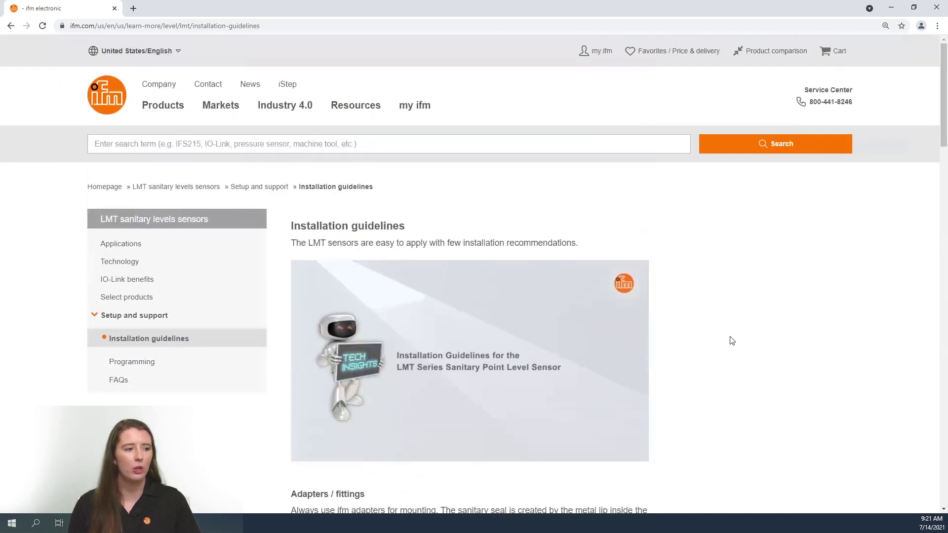
Search the site for LMT121 and open its product page.
{"action": "left_click", "coordinate": [254, 143]}
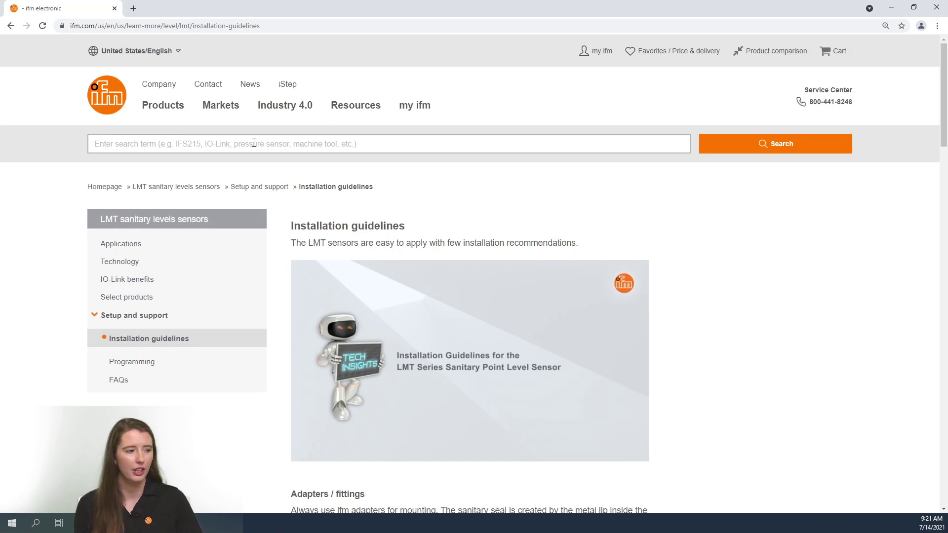
{"action": "type", "text": "lmt"}
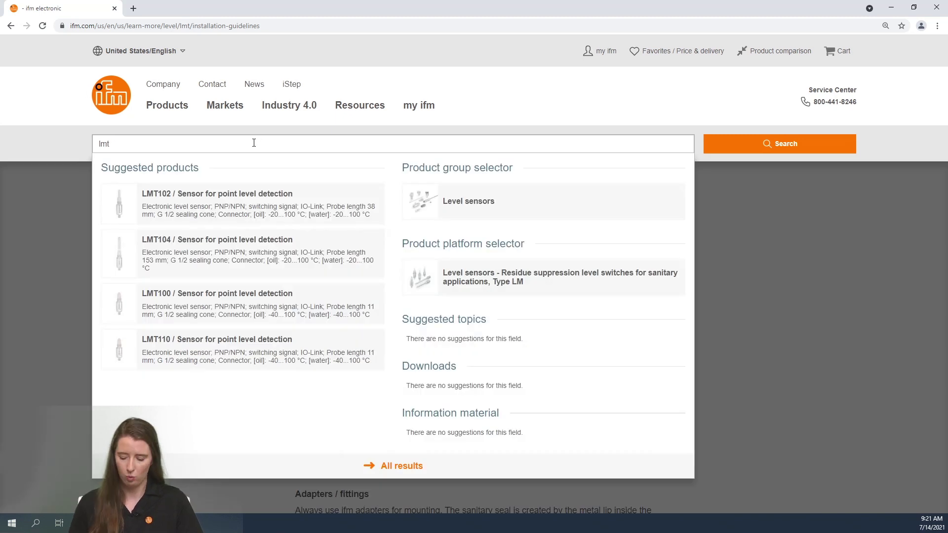
{"action": "type", "text": "121"}
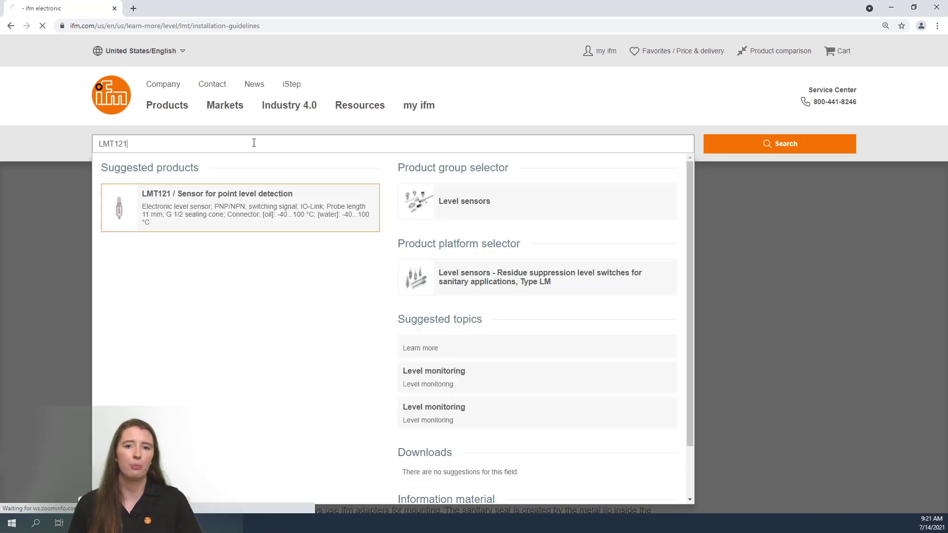
{"action": "key", "text": "Return"}
{"action": "scroll", "coordinate": [597, 295], "scroll_direction": "down", "scroll_amount": 1}
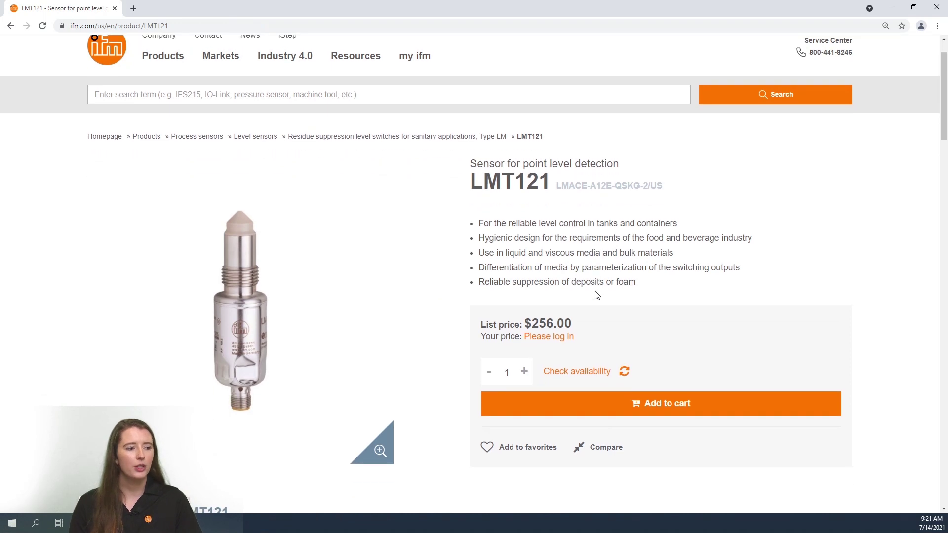
{"action": "scroll", "coordinate": [596, 290], "scroll_direction": "down", "scroll_amount": 4}
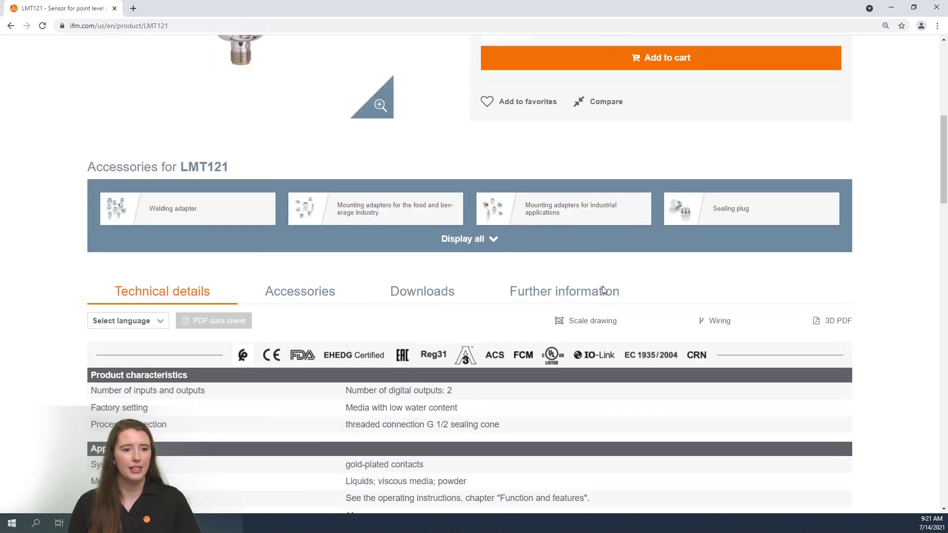
{"action": "scroll", "coordinate": [600, 288], "scroll_direction": "down", "scroll_amount": 2}
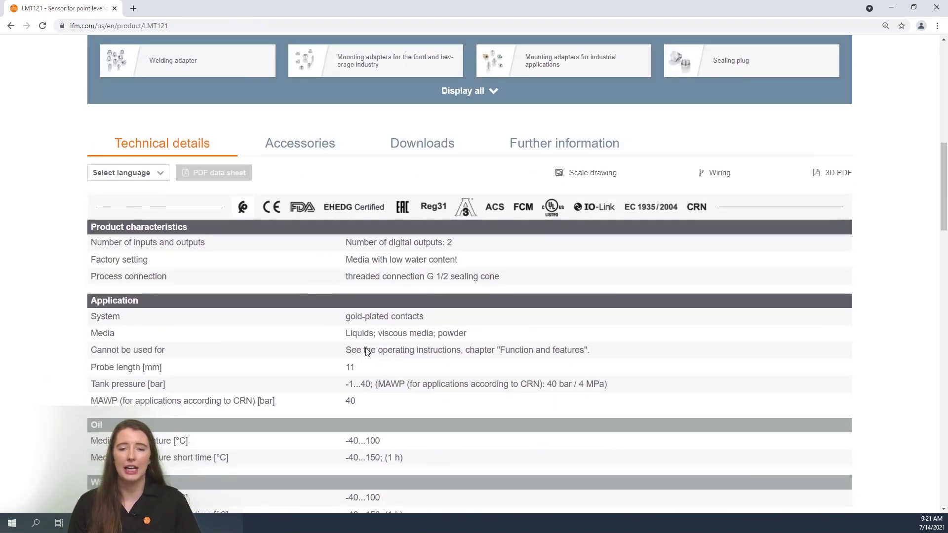
View the LMT121 Accessories tab, then its Downloads with IODD files and certificates.
{"action": "left_click", "coordinate": [289, 153]}
{"action": "left_click", "coordinate": [409, 148]}
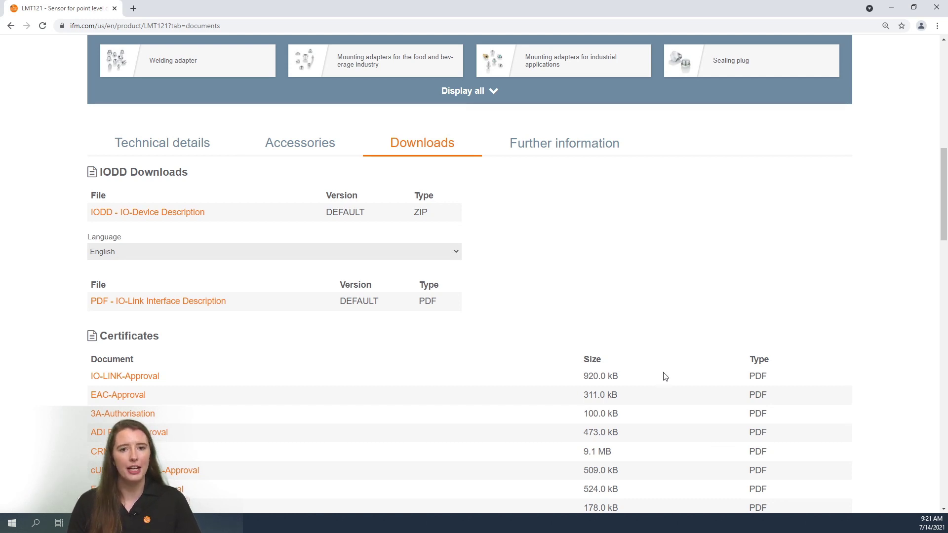
{"action": "scroll", "coordinate": [664, 376], "scroll_direction": "up", "scroll_amount": 1}
{"action": "scroll", "coordinate": [663, 386], "scroll_direction": "up", "scroll_amount": 5}
{"action": "scroll", "coordinate": [662, 386], "scroll_direction": "up", "scroll_amount": 2}
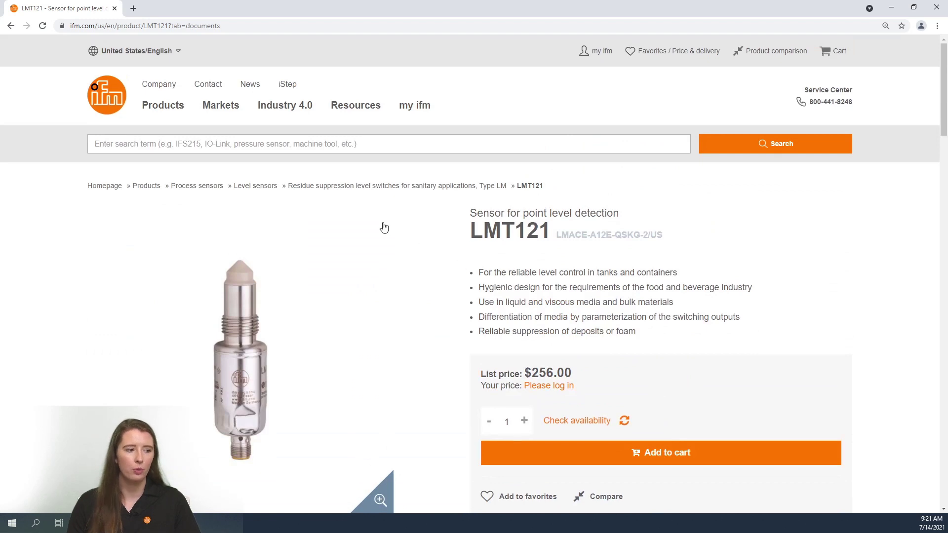
Go to the Type LM category page and choose its Learn more button.
{"action": "left_click", "coordinate": [347, 190]}
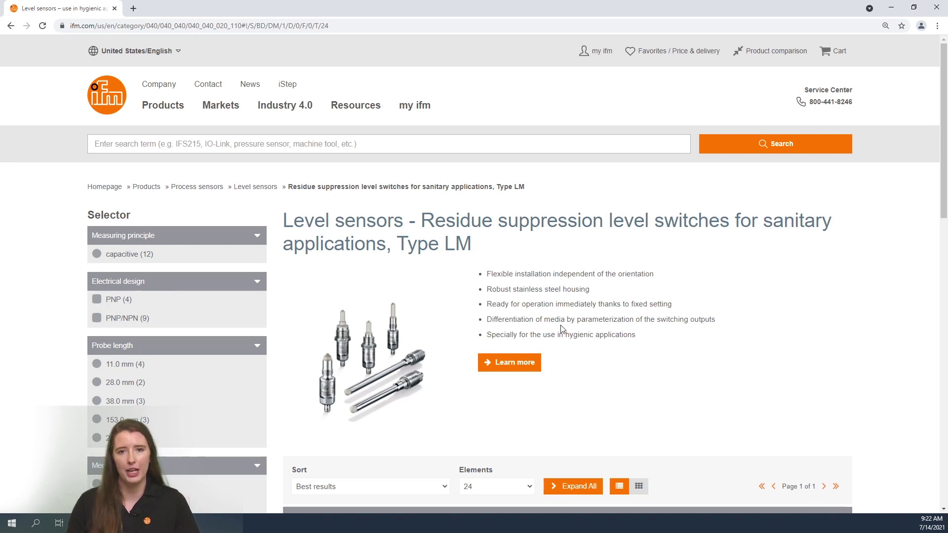
{"action": "left_click", "coordinate": [518, 362]}
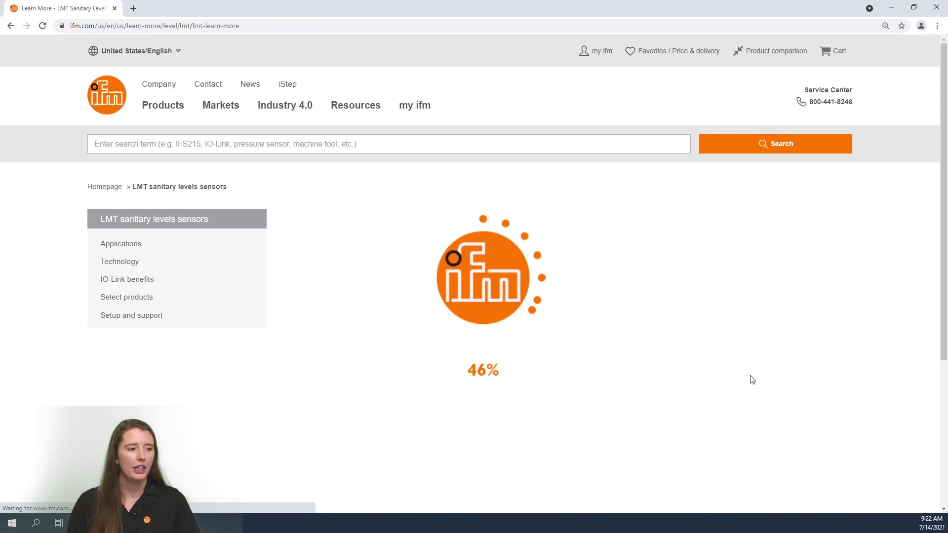